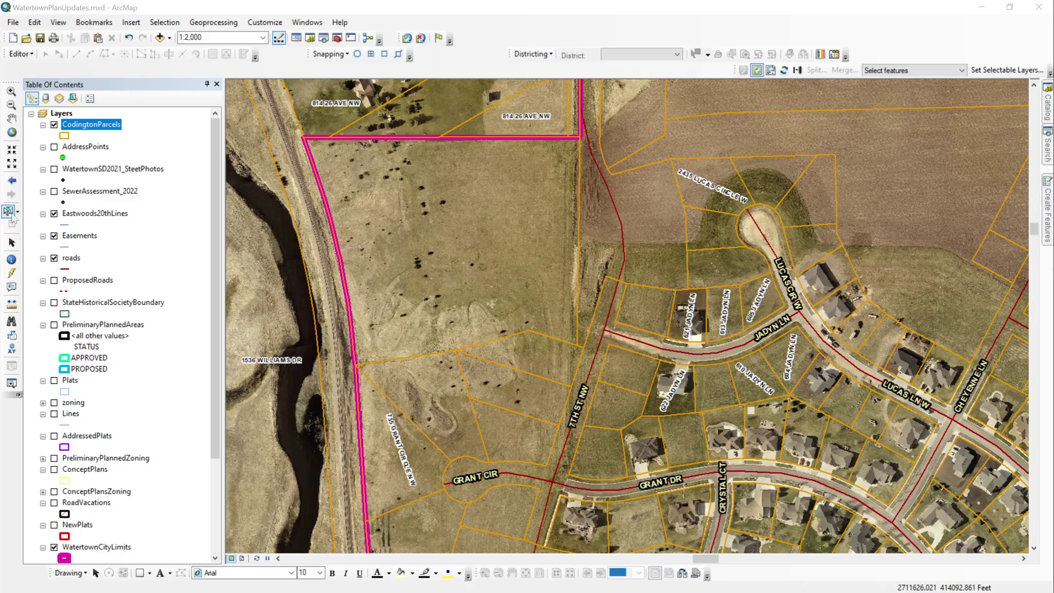
Step: Select and then clear the four Grant Cir parcels, and open Export Data for CodingtonParcels
{"action": "left_click_drag", "start_coordinate": [400, 412], "coordinate": [535, 410]}
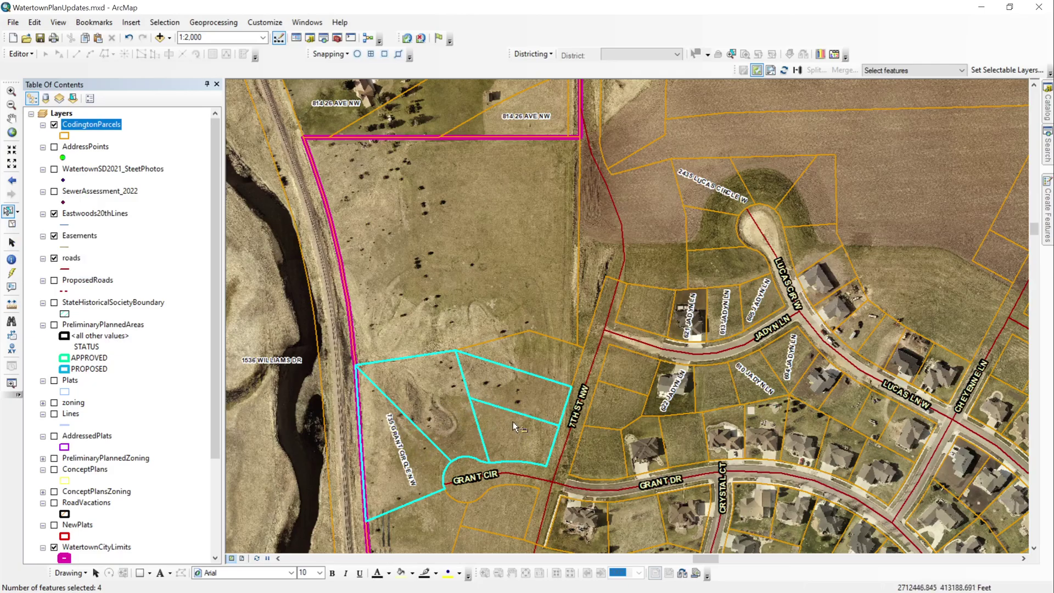
{"action": "left_click", "coordinate": [12, 225]}
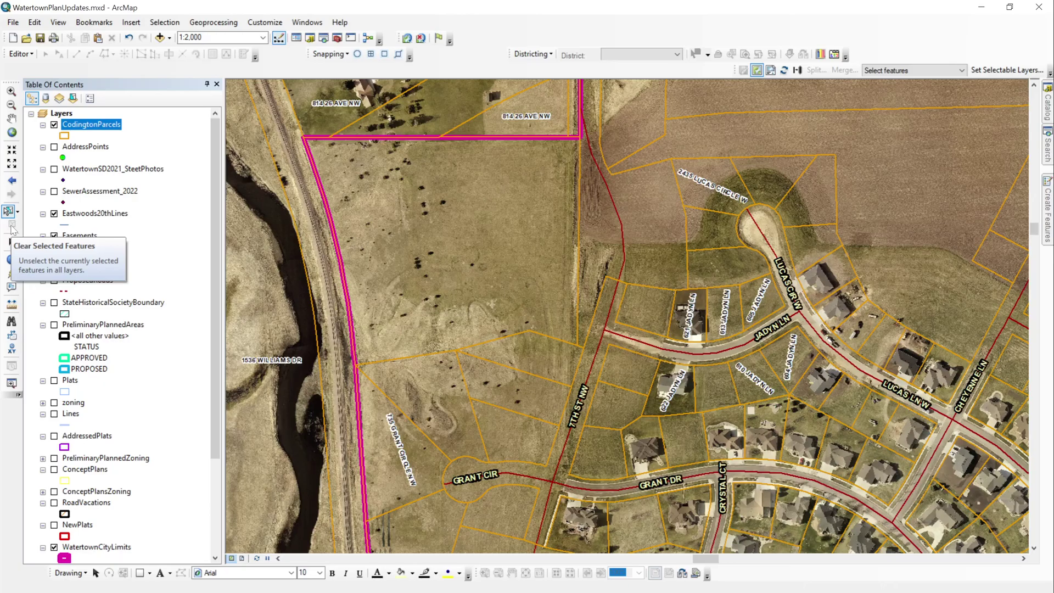
{"action": "right_click", "coordinate": [97, 129]}
{"action": "mouse_move", "coordinate": [161, 253]}
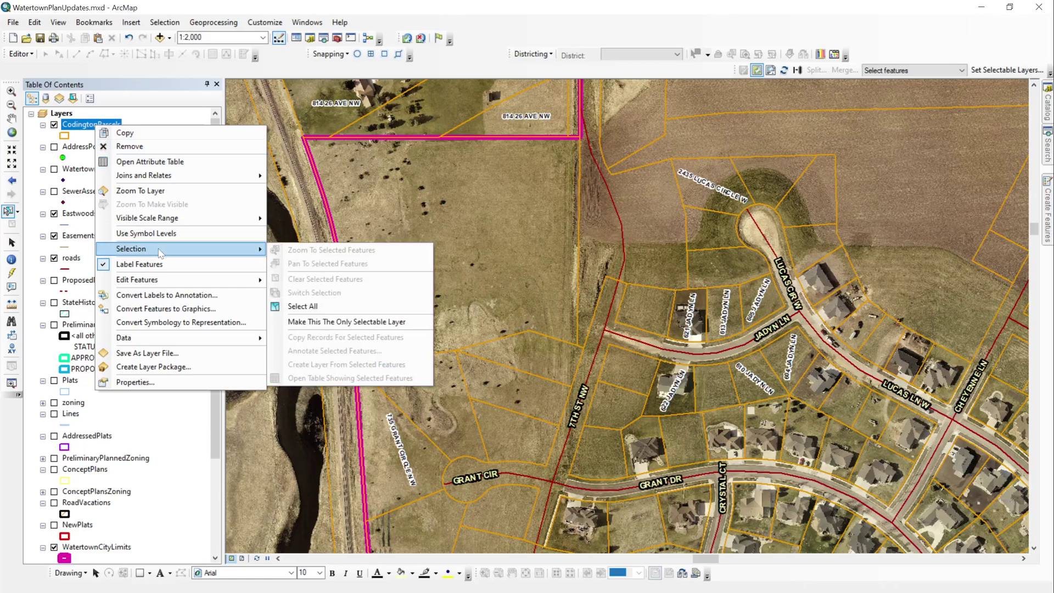
{"action": "mouse_move", "coordinate": [158, 340]}
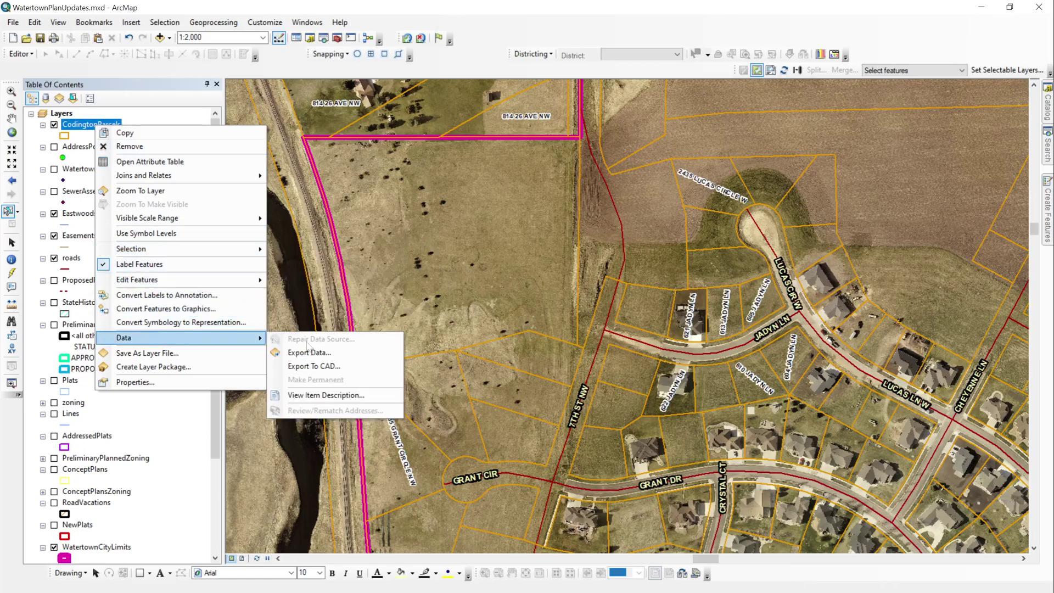
{"action": "left_click", "coordinate": [328, 356]}
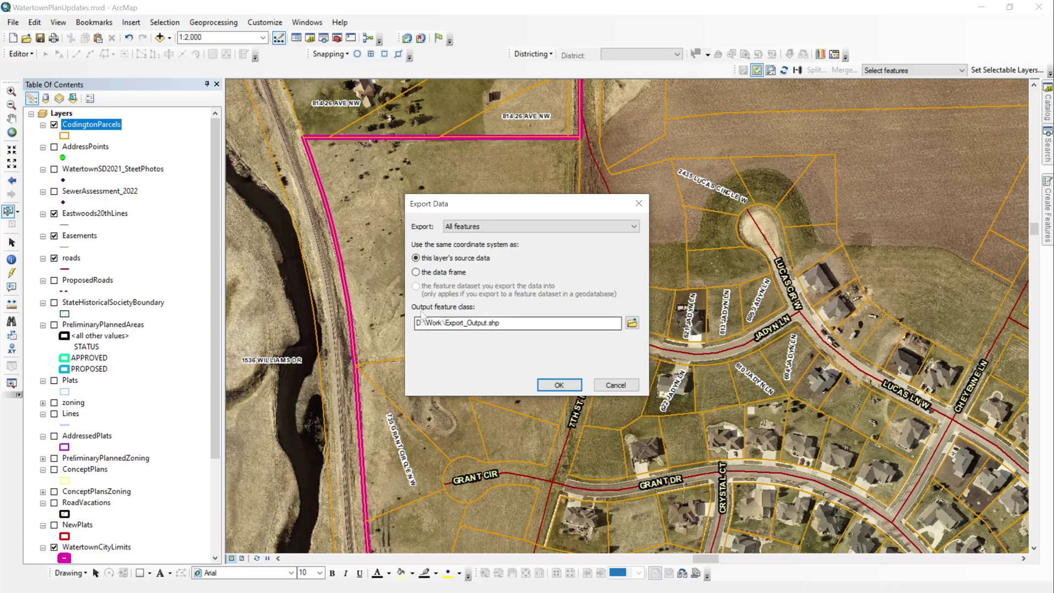
Step: Browse to the D:\Work\GIS folder as the export save location
{"action": "left_click", "coordinate": [632, 323]}
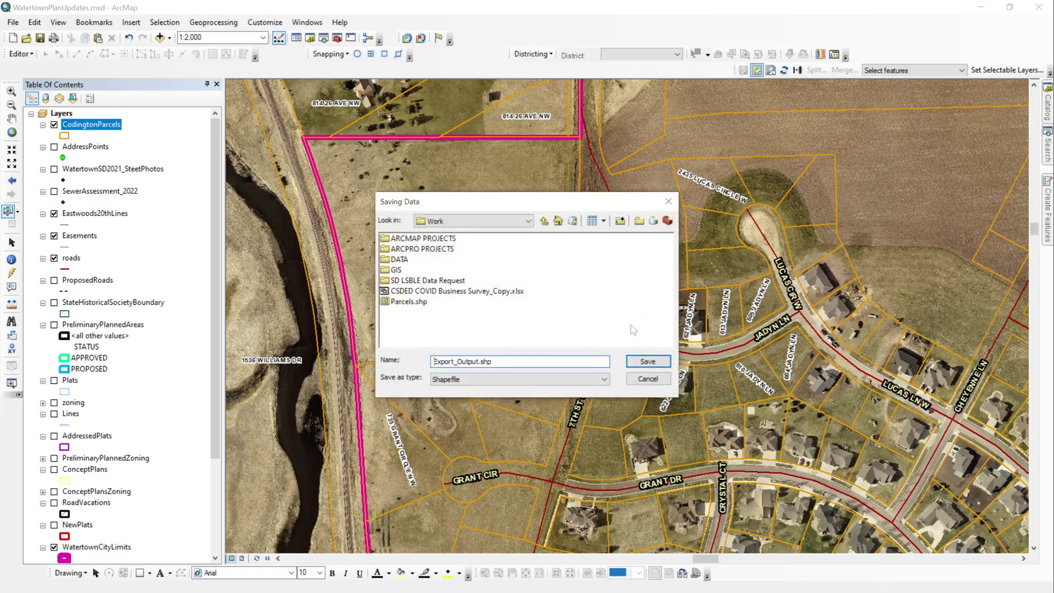
{"action": "left_click", "coordinate": [528, 222]}
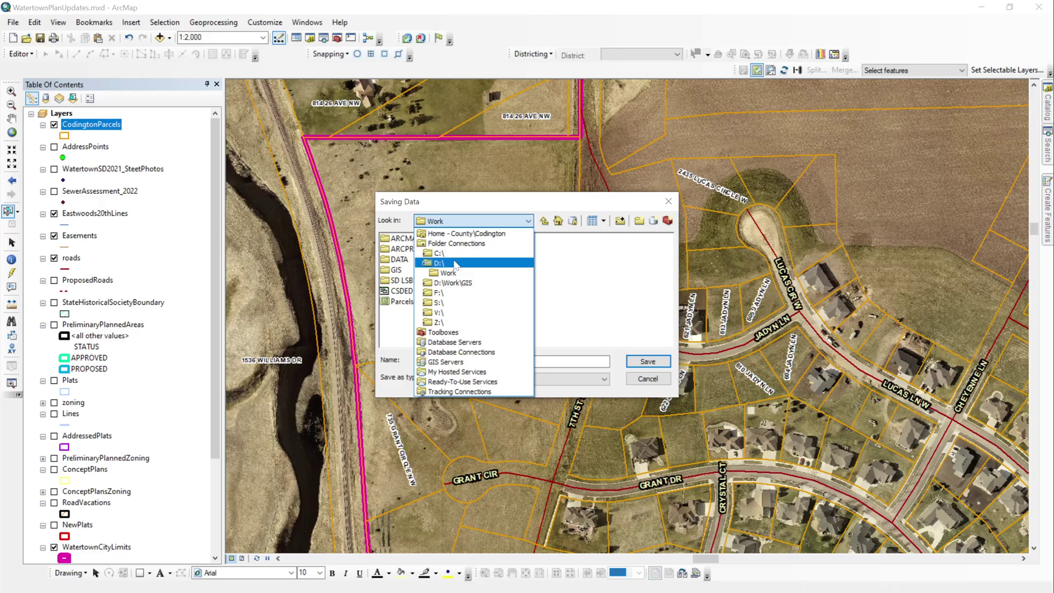
{"action": "key", "text": "XF86AudioLowerVolume"}
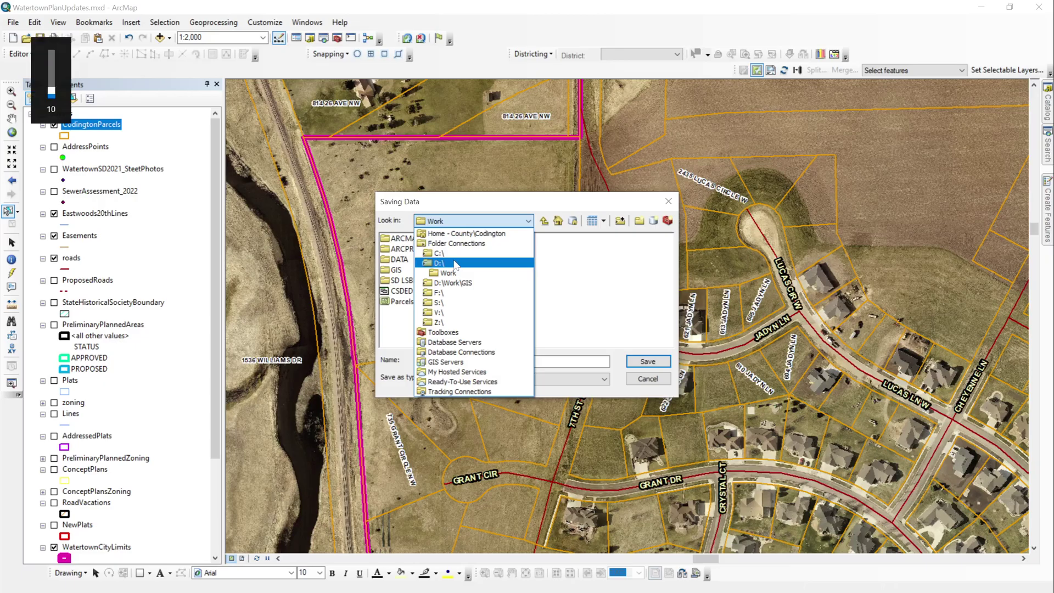
{"action": "left_click", "coordinate": [453, 263]}
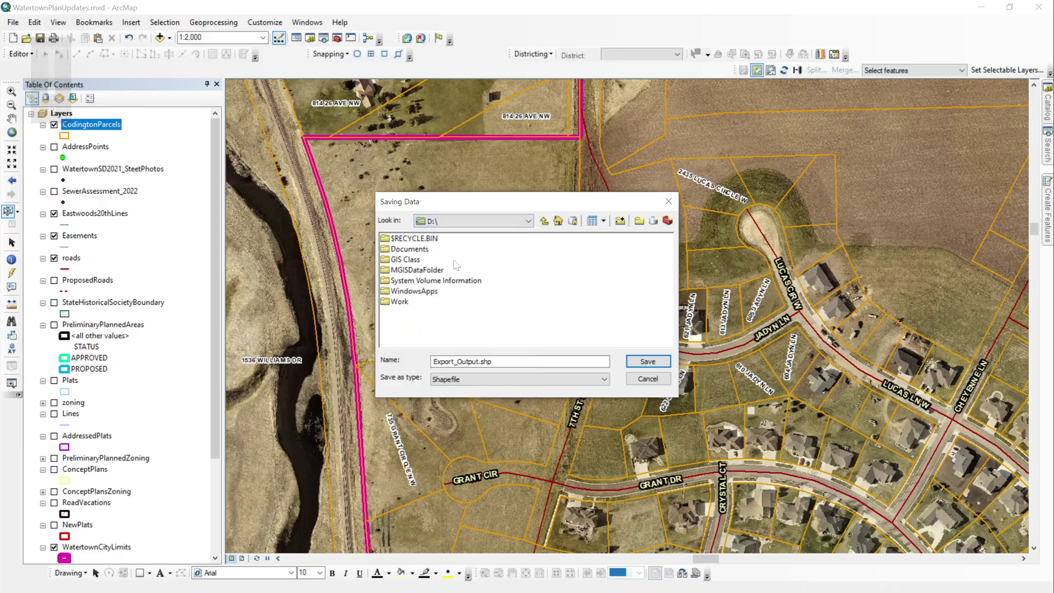
{"action": "double_click", "coordinate": [399, 302]}
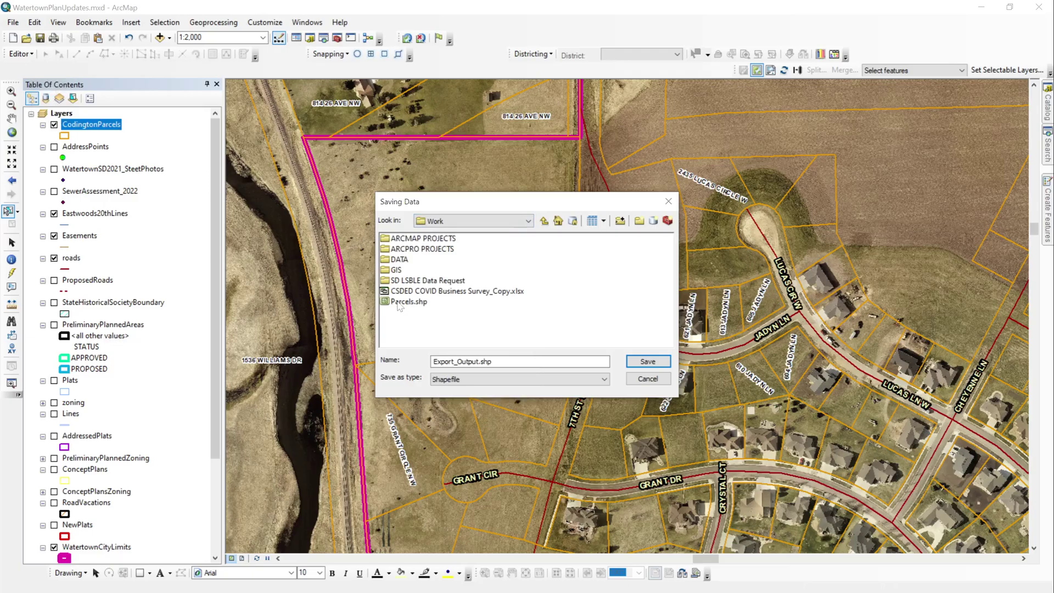
{"action": "double_click", "coordinate": [395, 270]}
Step: Switch the save type to File and Personal Geodatabase feature classes
{"action": "scroll", "coordinate": [500, 299], "scroll_direction": "down", "scroll_amount": 4}
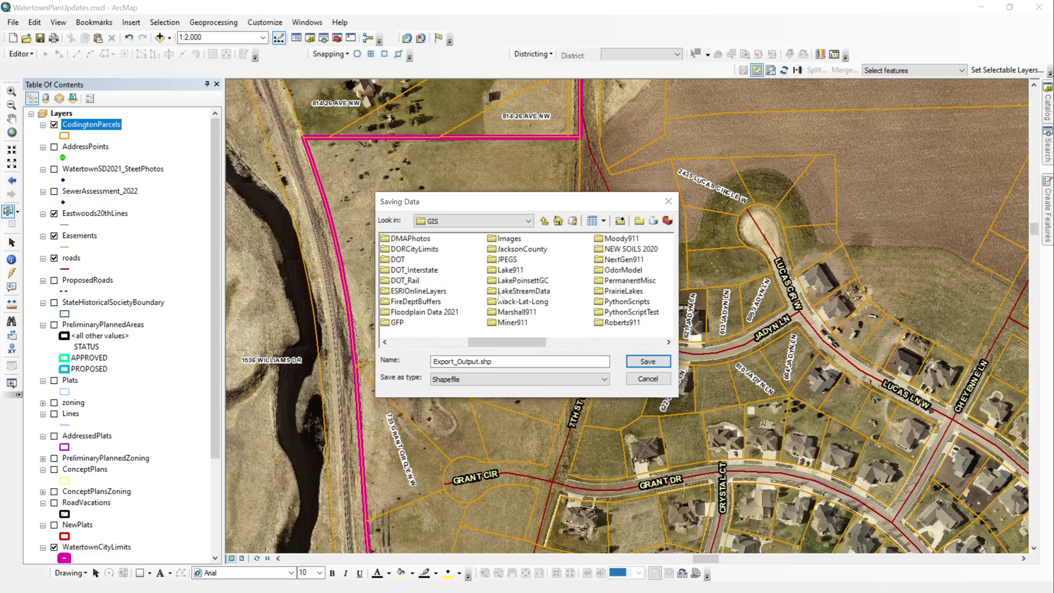
{"action": "scroll", "coordinate": [498, 298], "scroll_direction": "up", "scroll_amount": 4}
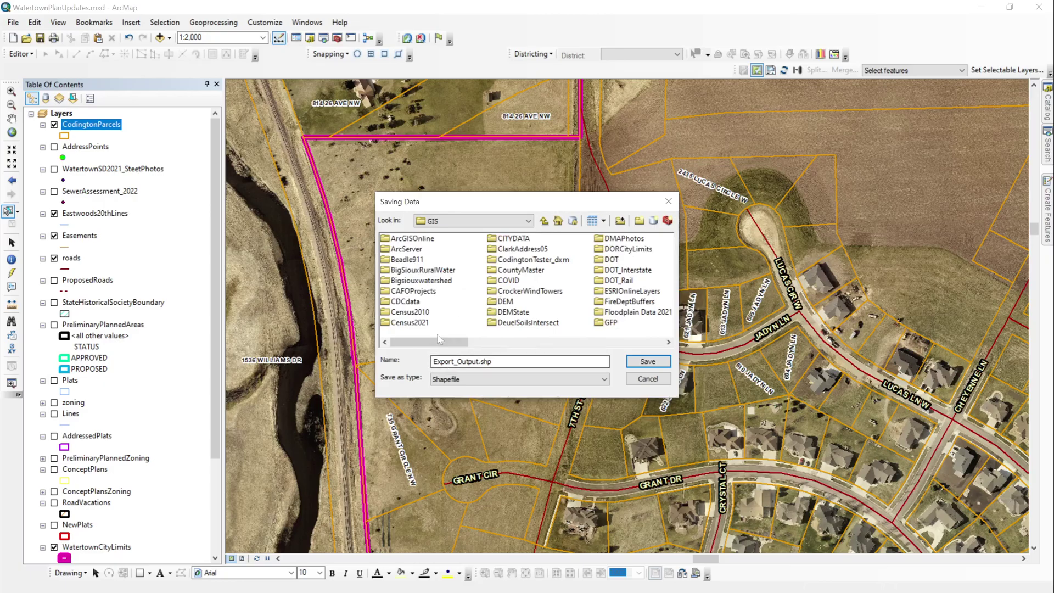
{"action": "left_click", "coordinate": [470, 380]}
{"action": "left_click", "coordinate": [472, 395]}
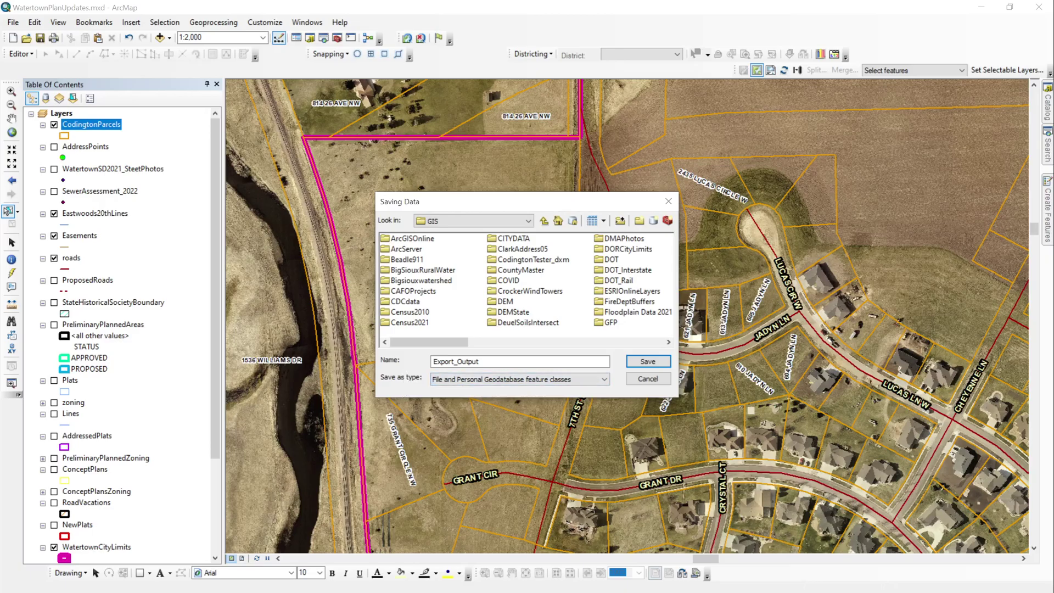
Step: Set the save type back to Shapefile and name the output Parcels
{"action": "left_click", "coordinate": [531, 379]}
{"action": "left_click", "coordinate": [461, 398]}
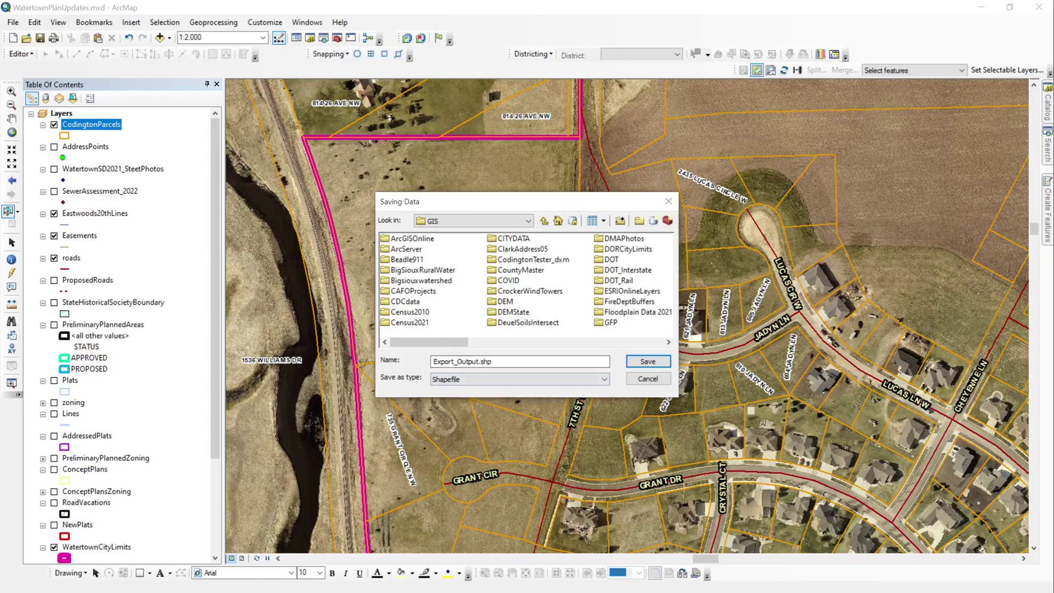
{"action": "left_click_drag", "start_coordinate": [479, 361], "coordinate": [433, 362]}
{"action": "key", "text": "BackSpace"}
{"action": "type", "text": "Parcels"}
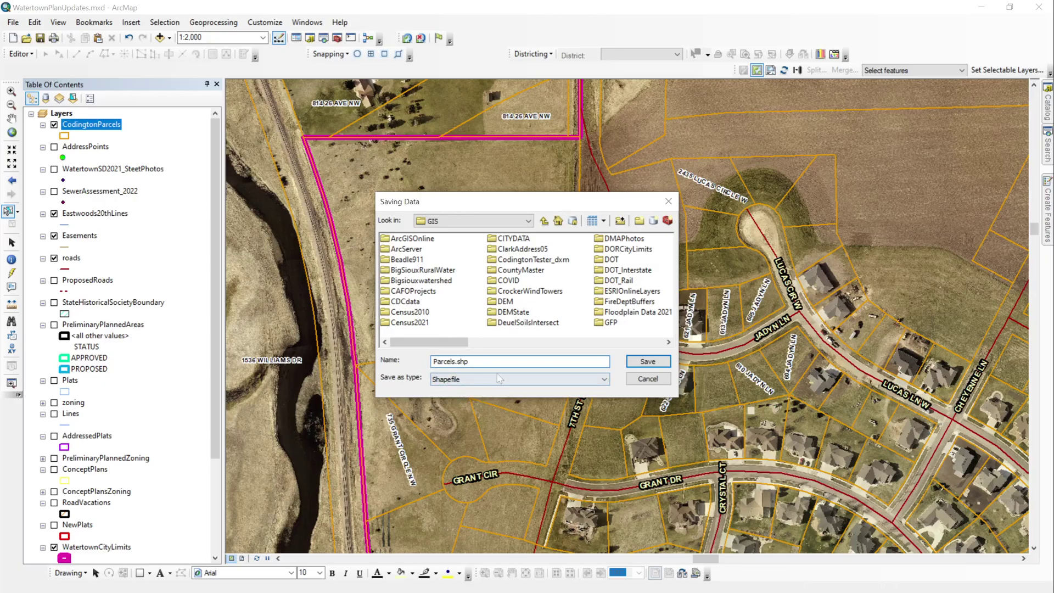
Step: Save Parcels.shp, run the export, and add the Parcels layer to the map
{"action": "left_click", "coordinate": [649, 362]}
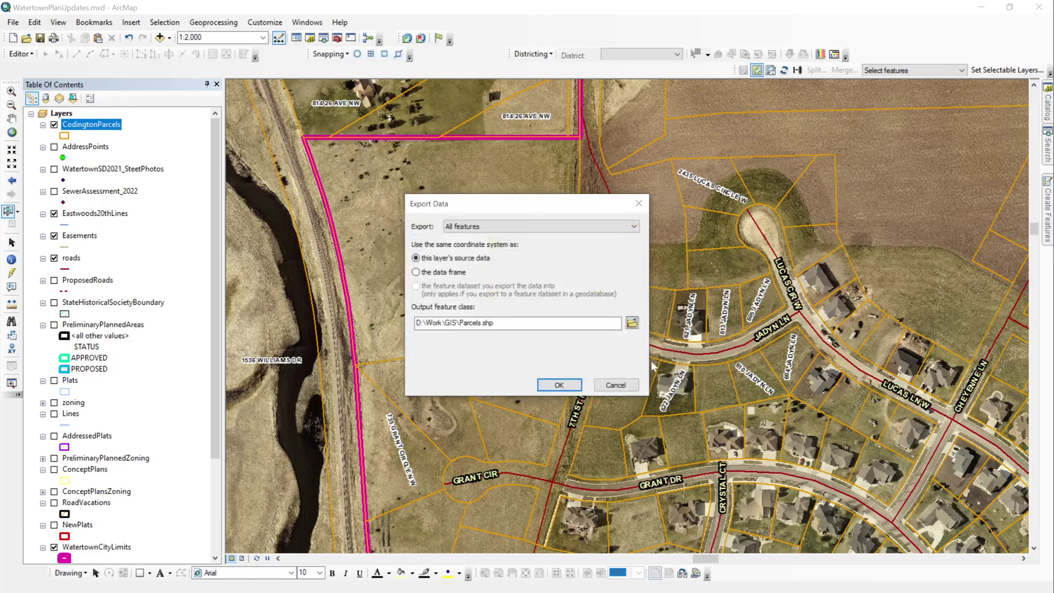
{"action": "left_click", "coordinate": [559, 386]}
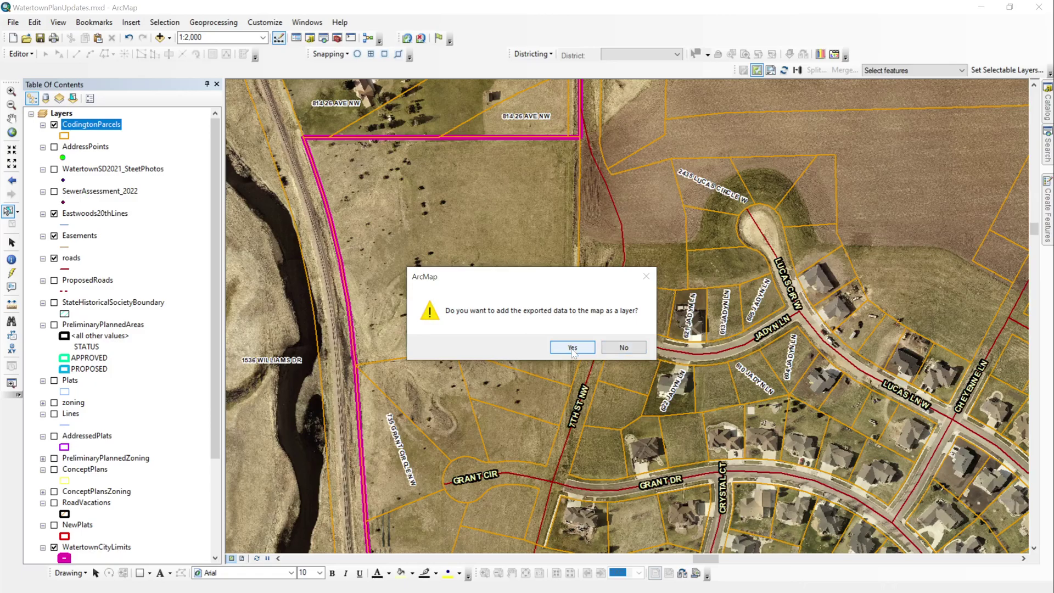
{"action": "left_click", "coordinate": [573, 348]}
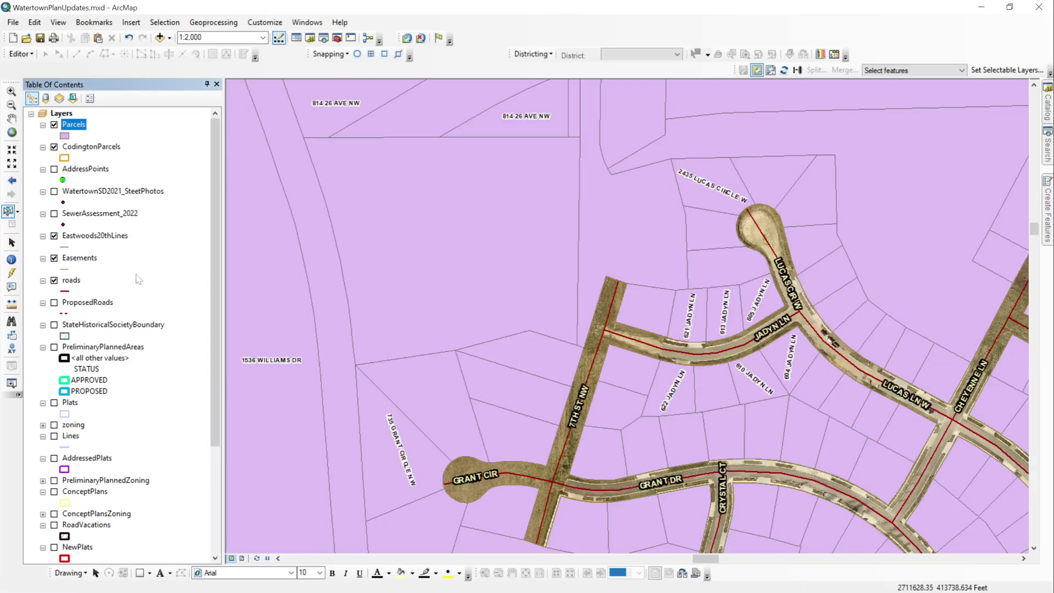
{"action": "right_click", "coordinate": [81, 125]}
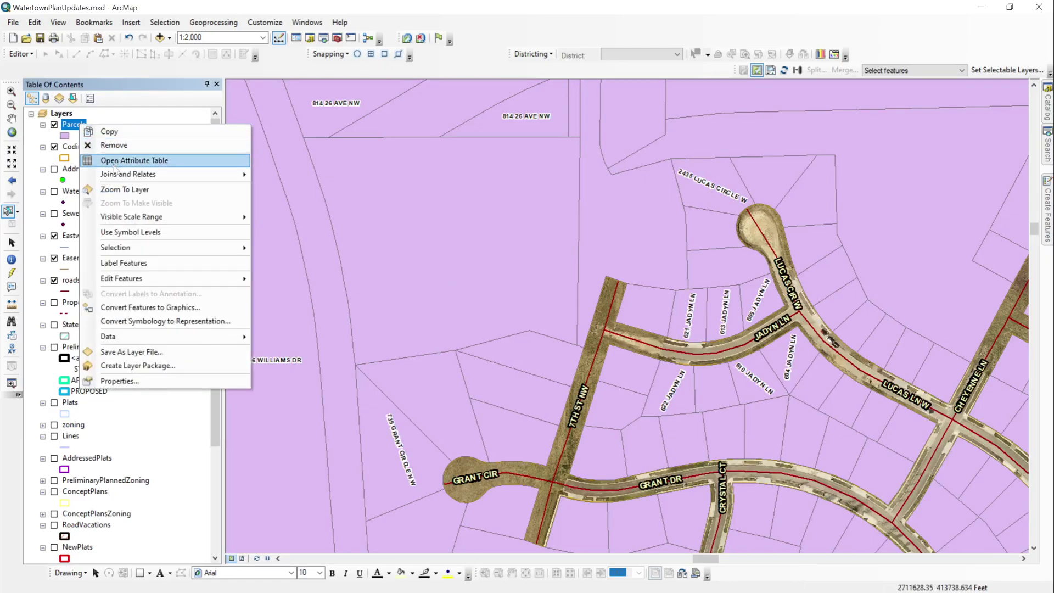
{"action": "left_click", "coordinate": [112, 192]}
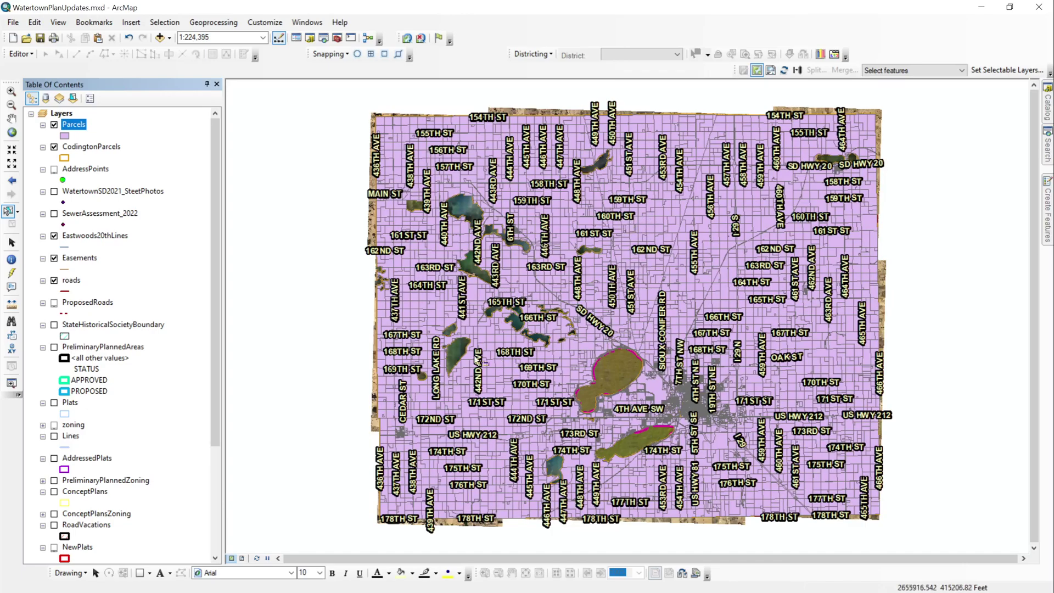
{"action": "right_click", "coordinate": [76, 127]}
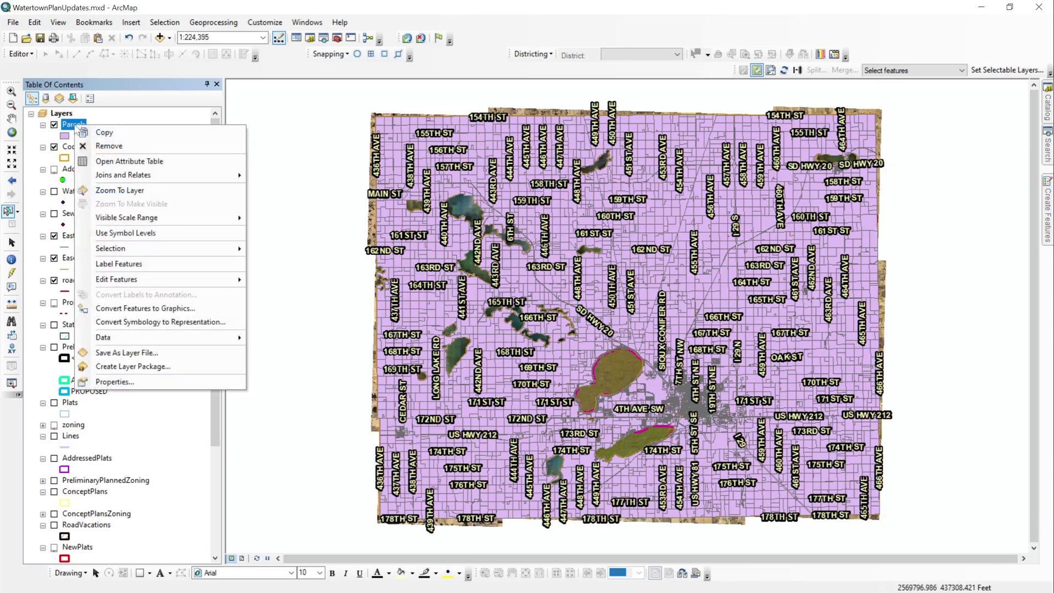
{"action": "left_click", "coordinate": [105, 145]}
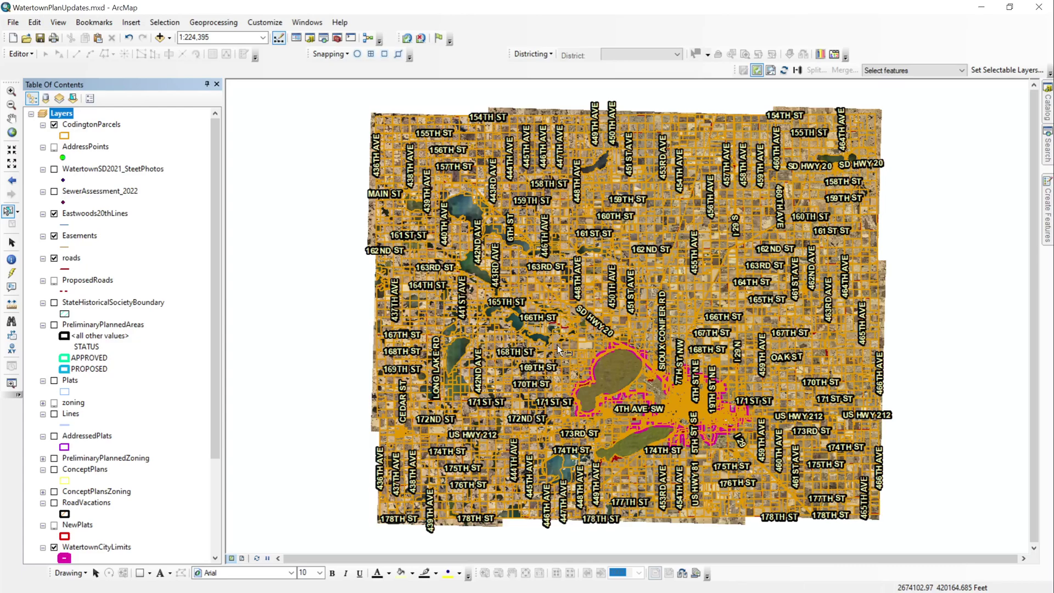
Step: Open a File Explorer window at DataDrive (D:)\Work\GIS
{"action": "key", "text": "super+e"}
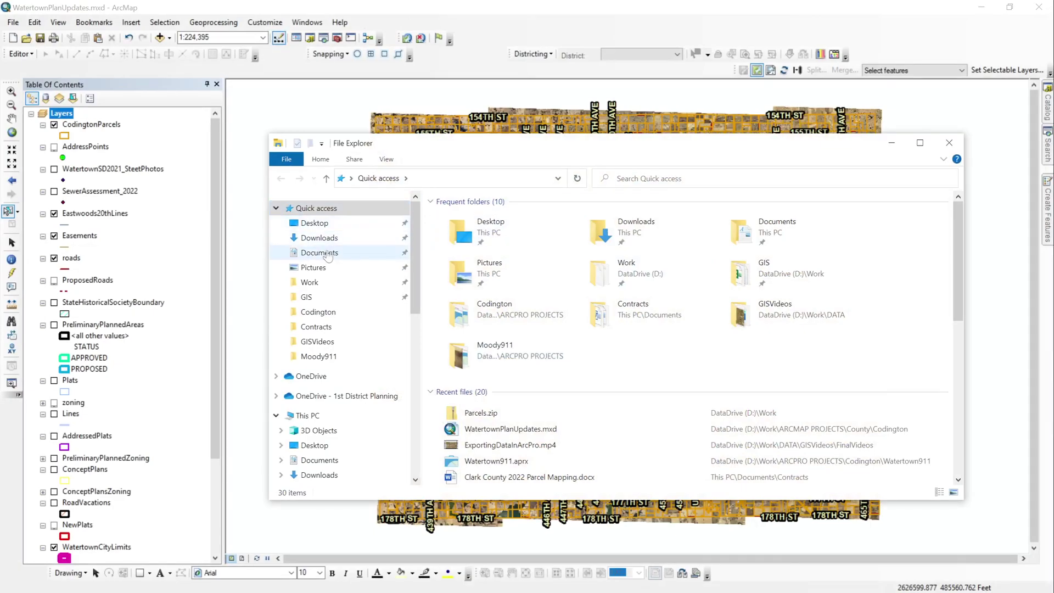
{"action": "scroll", "coordinate": [332, 332], "scroll_direction": "down", "scroll_amount": 3}
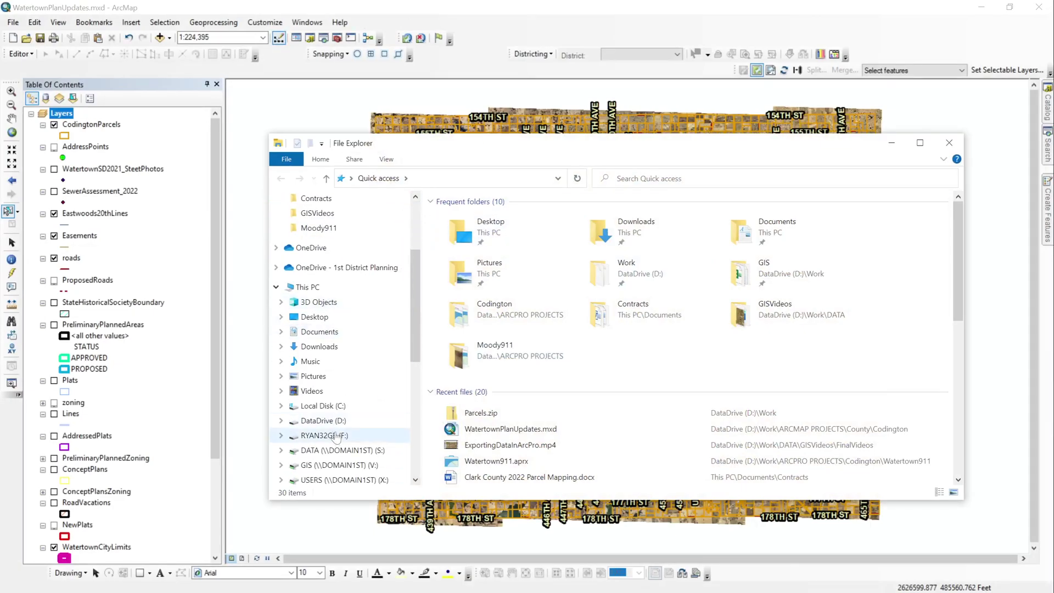
{"action": "left_click", "coordinate": [328, 420]}
{"action": "double_click", "coordinate": [460, 271]}
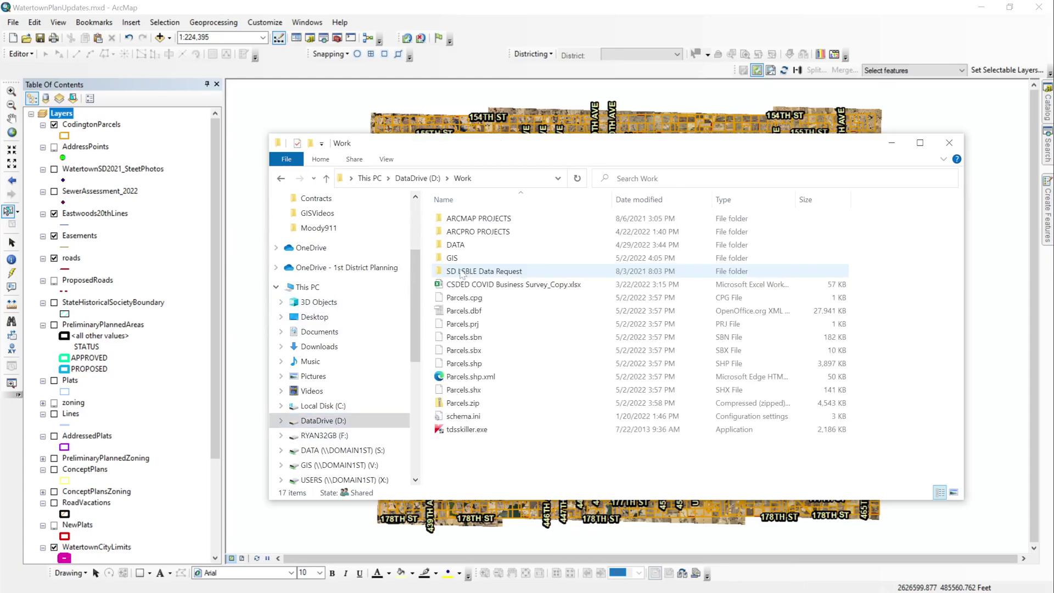
{"action": "double_click", "coordinate": [456, 258]}
Step: Scroll to the Parcels shapefile files and select Parcels.cpg, noting Parcels.shp
{"action": "scroll", "coordinate": [511, 325], "scroll_direction": "down", "scroll_amount": 17}
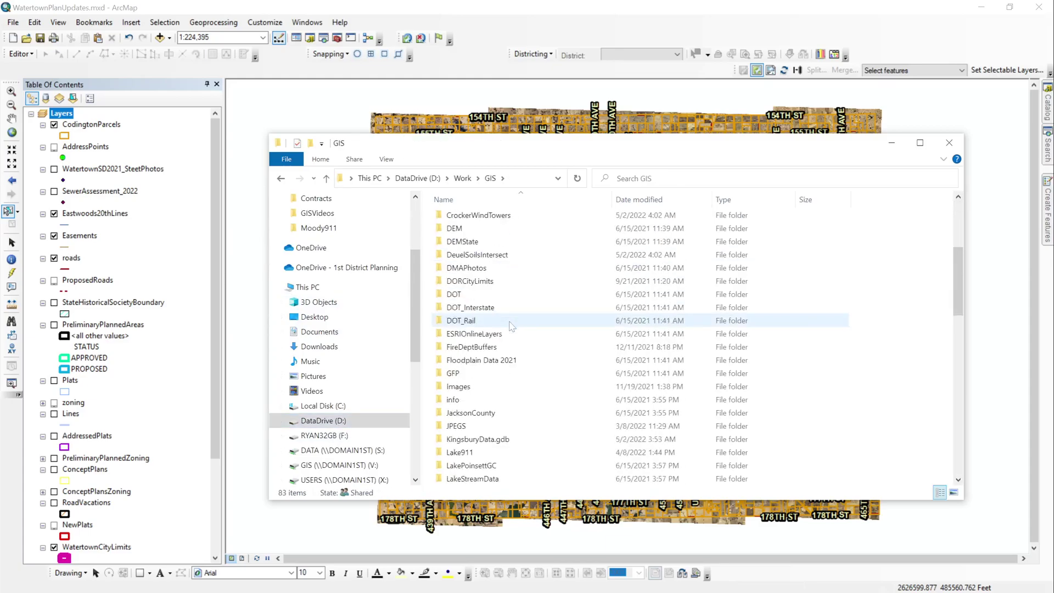
{"action": "scroll", "coordinate": [510, 325], "scroll_direction": "down", "scroll_amount": 2}
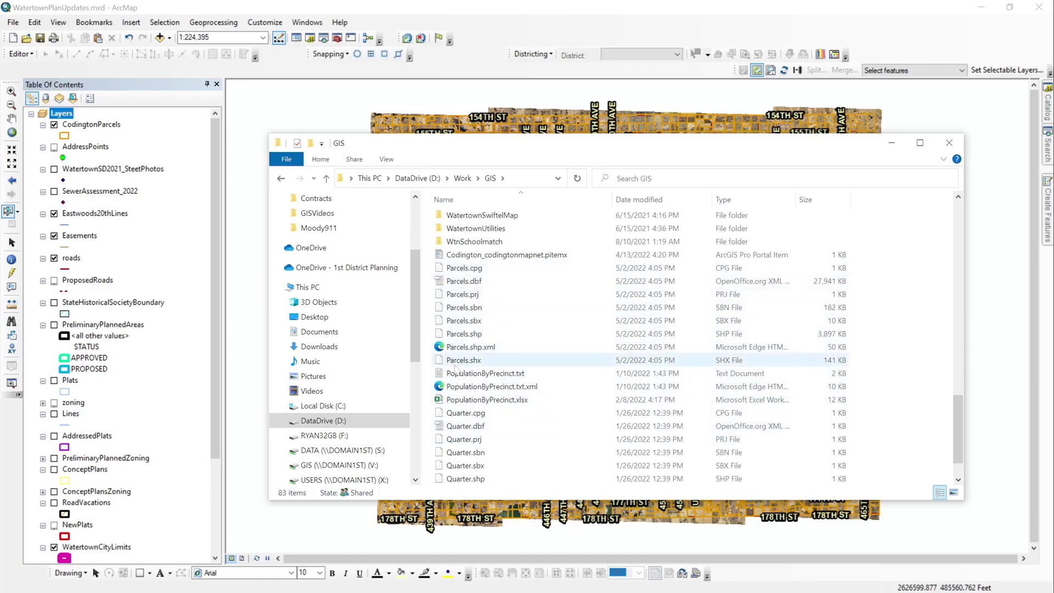
{"action": "left_click", "coordinate": [450, 269]}
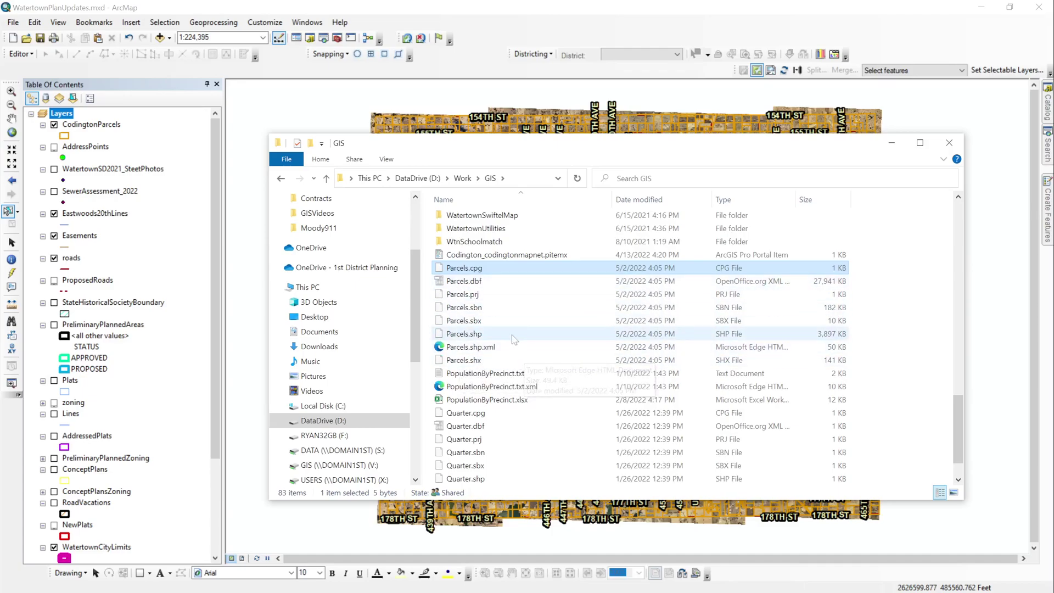
{"action": "left_click", "coordinate": [497, 337]}
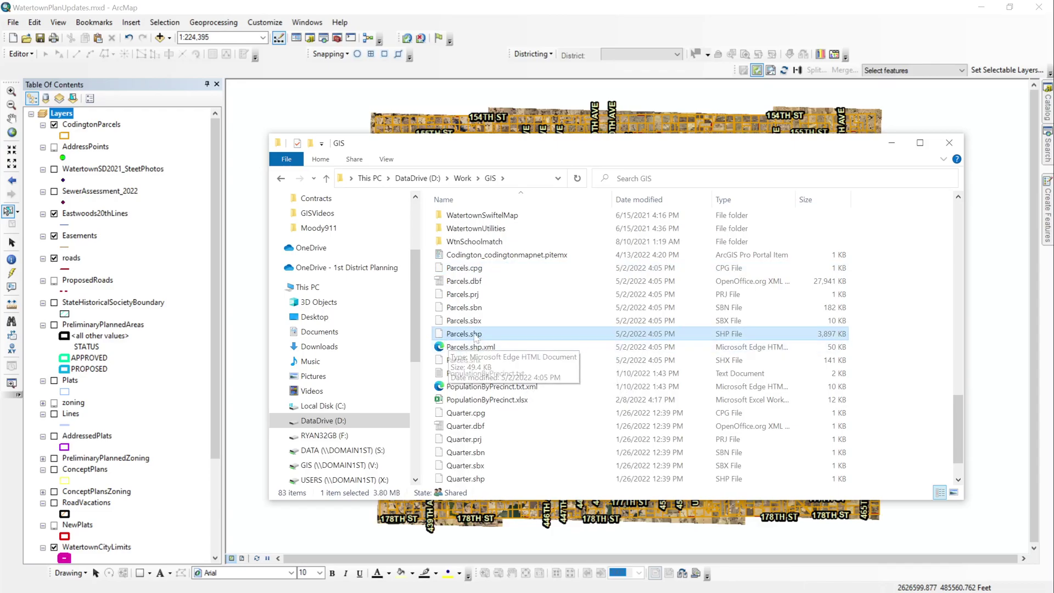
{"action": "left_click", "coordinate": [462, 269]}
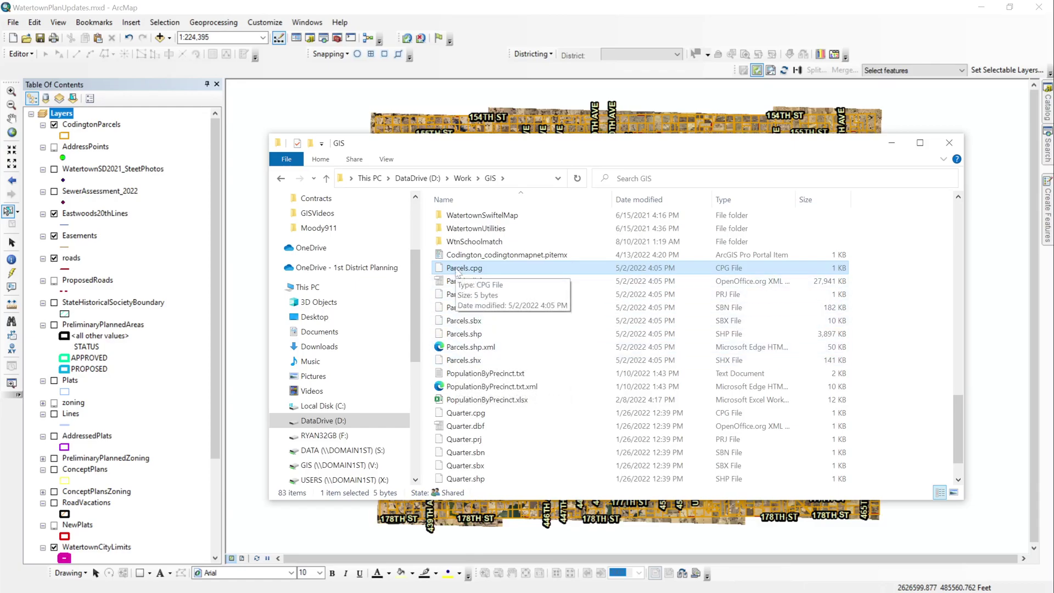
Step: Select all eight Parcels files and zip them into Parcels.zip via Send to > Compressed folder
{"action": "left_click", "coordinate": [460, 363], "text": "shift"}
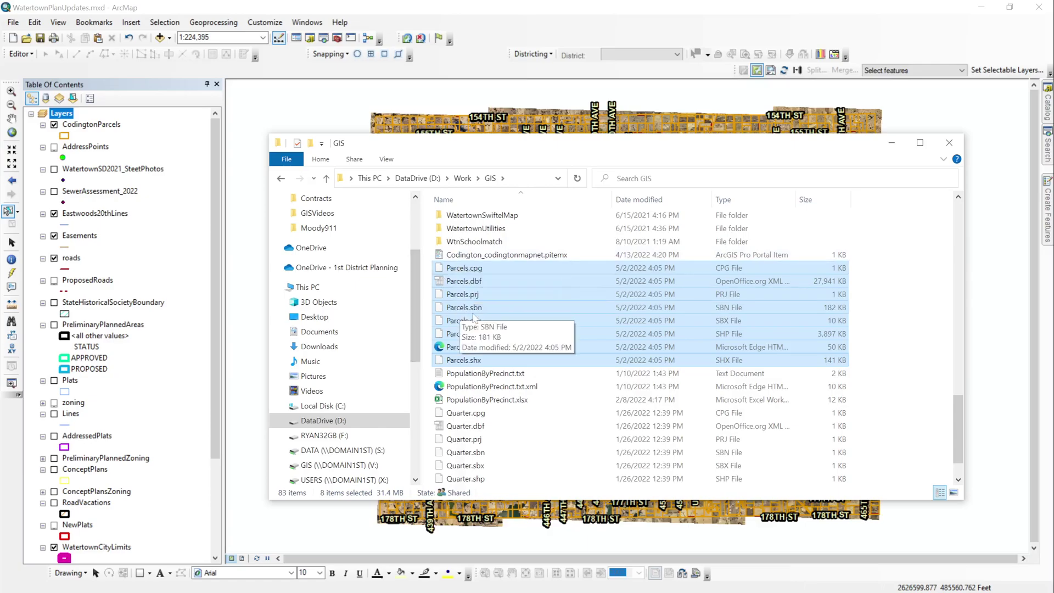
{"action": "right_click", "coordinate": [511, 313]}
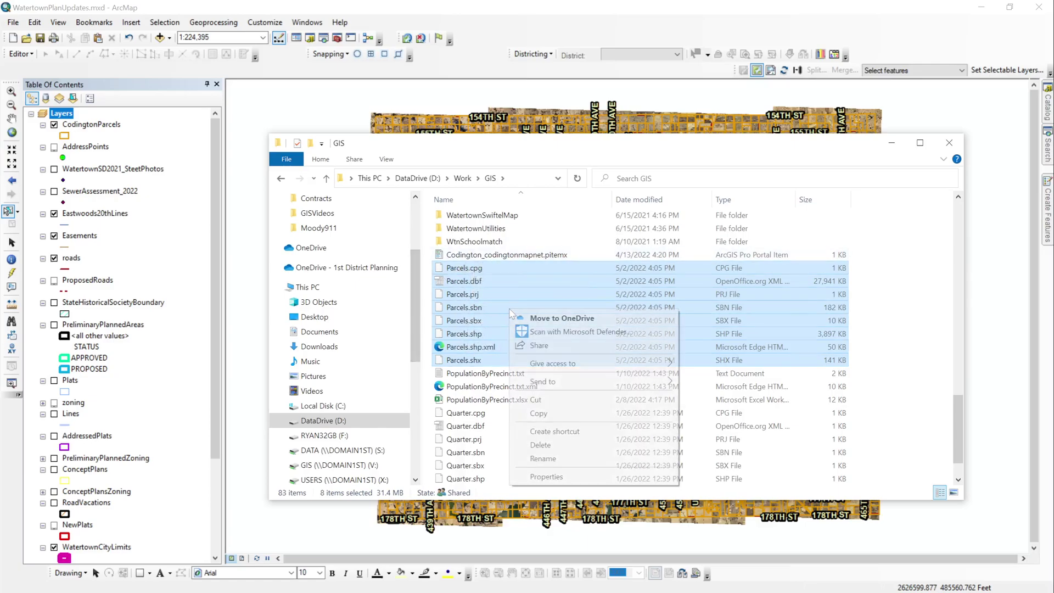
{"action": "mouse_move", "coordinate": [554, 381]}
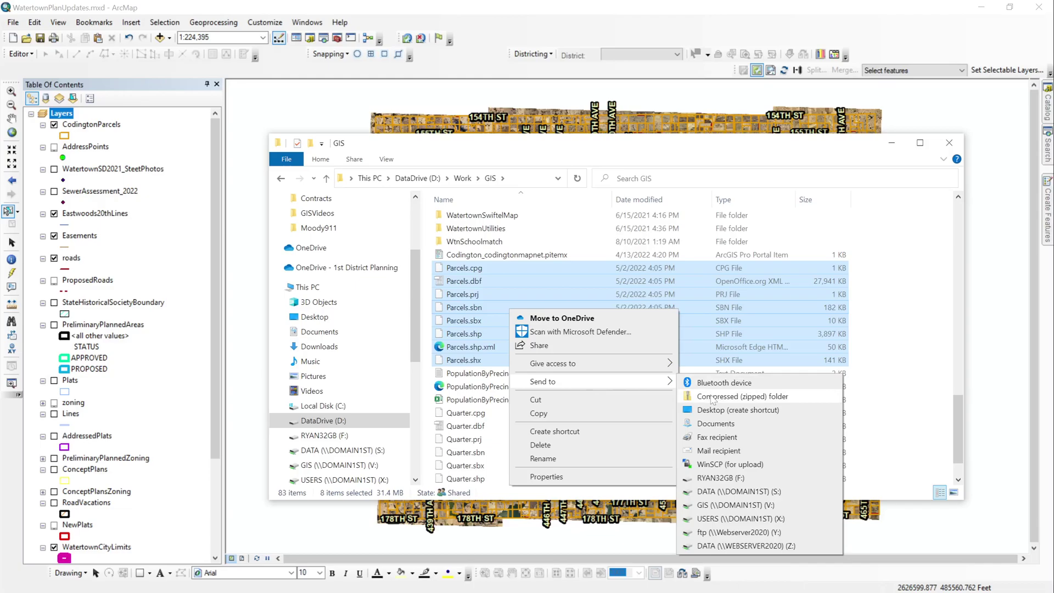
{"action": "left_click", "coordinate": [712, 397]}
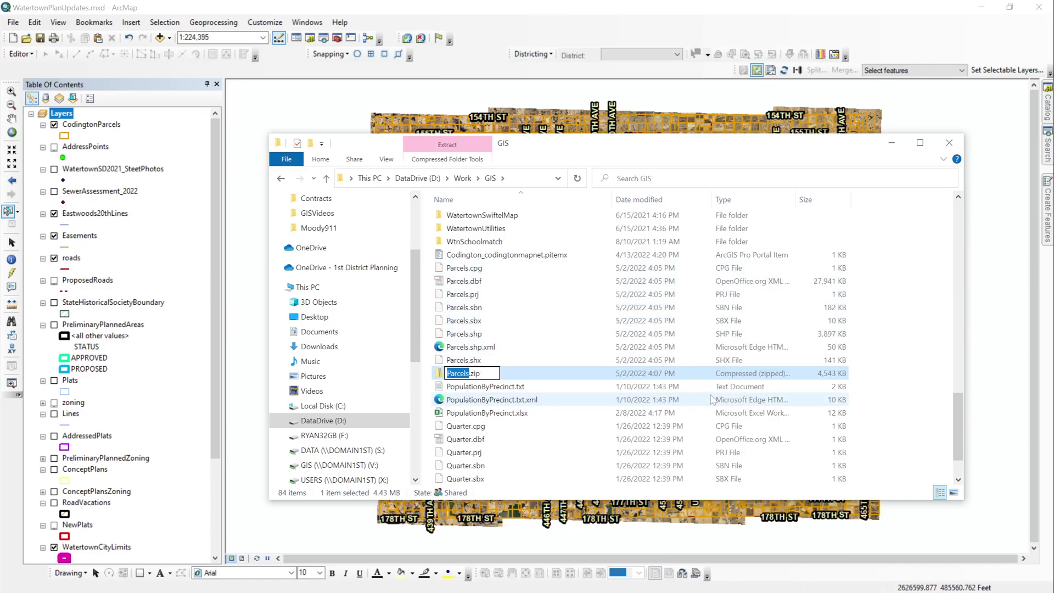
{"action": "key", "text": "Return"}
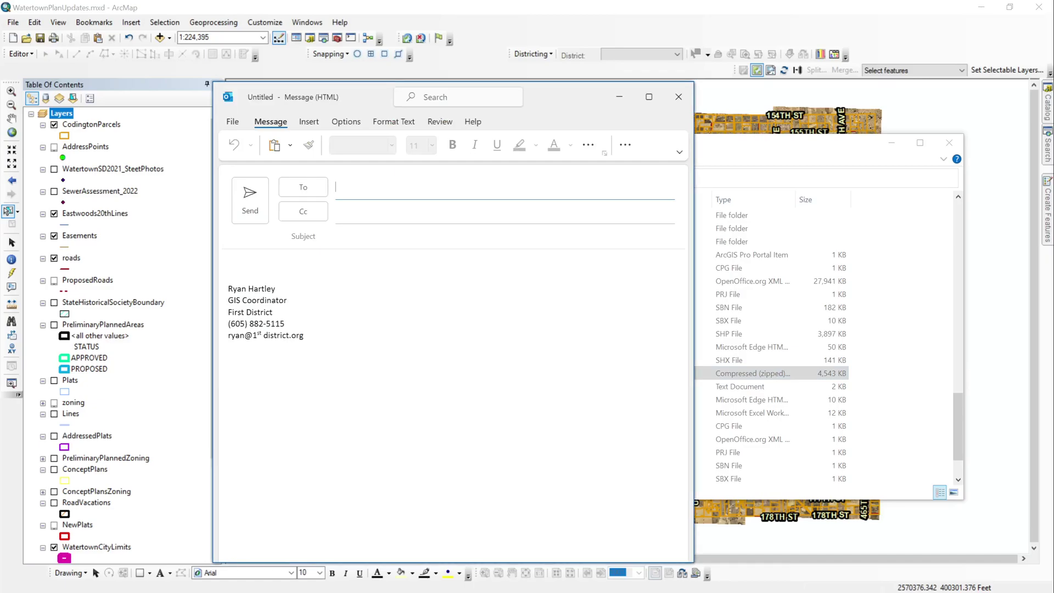
Step: Place File Explorer beside the new message and attach Parcels.zip to the email
{"action": "left_click", "coordinate": [727, 151]}
{"action": "left_click_drag", "start_coordinate": [535, 149], "coordinate": [690, 157]}
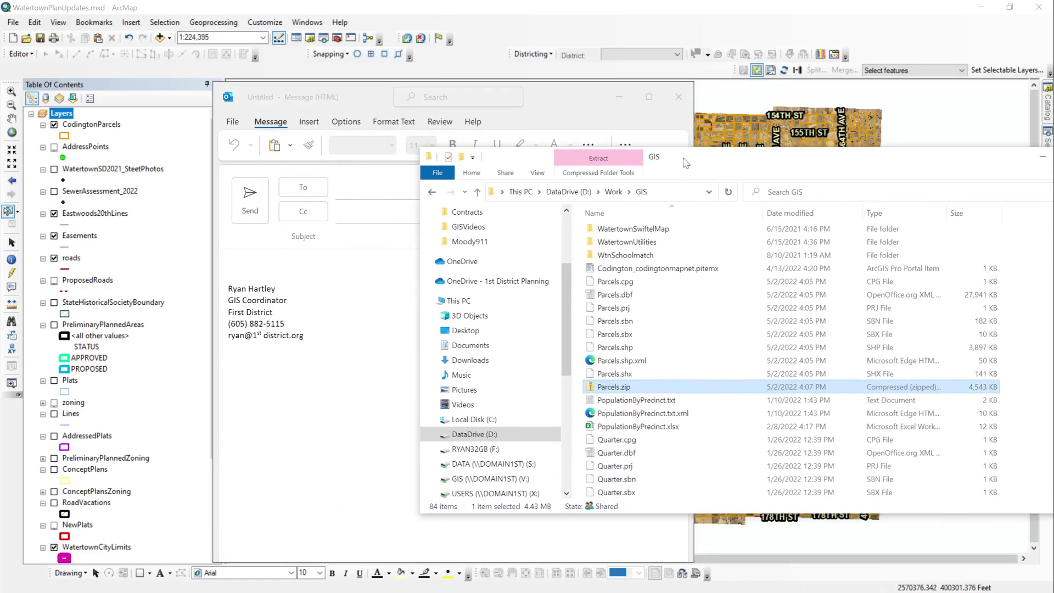
{"action": "left_click_drag", "start_coordinate": [626, 386], "coordinate": [377, 387]}
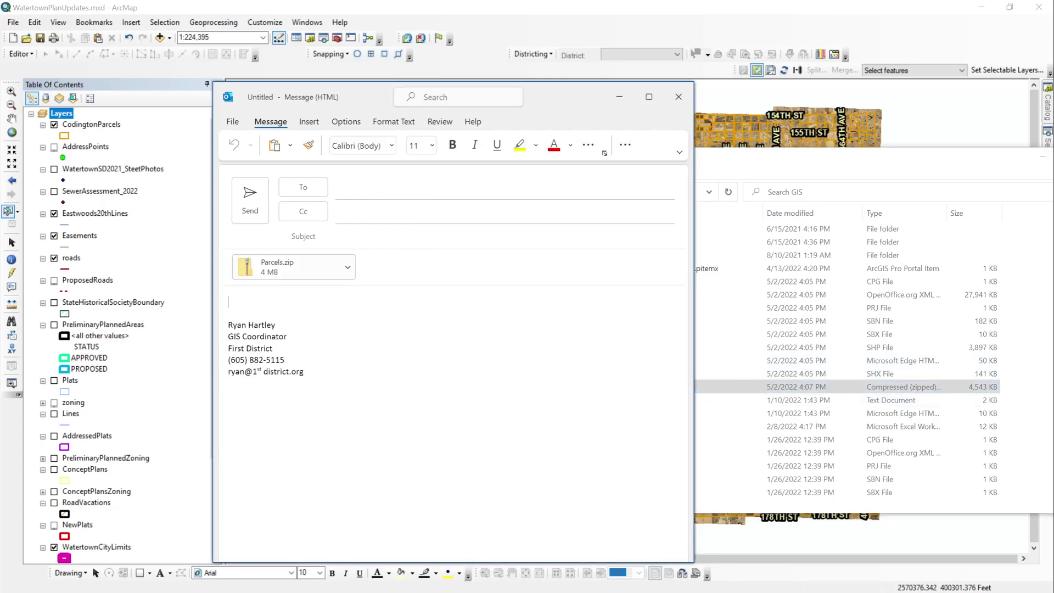
Step: Address the email to the suggested contact, enter subject Parcels, and send it
{"action": "left_click", "coordinate": [384, 188]}
{"action": "type", "text": "rya"}
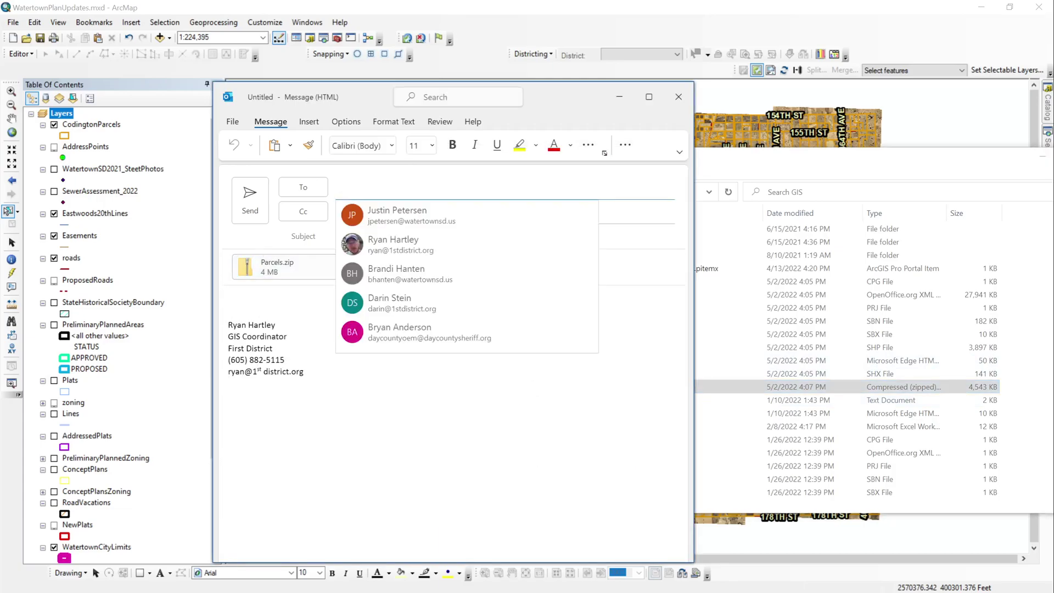
{"action": "type", "text": "n"}
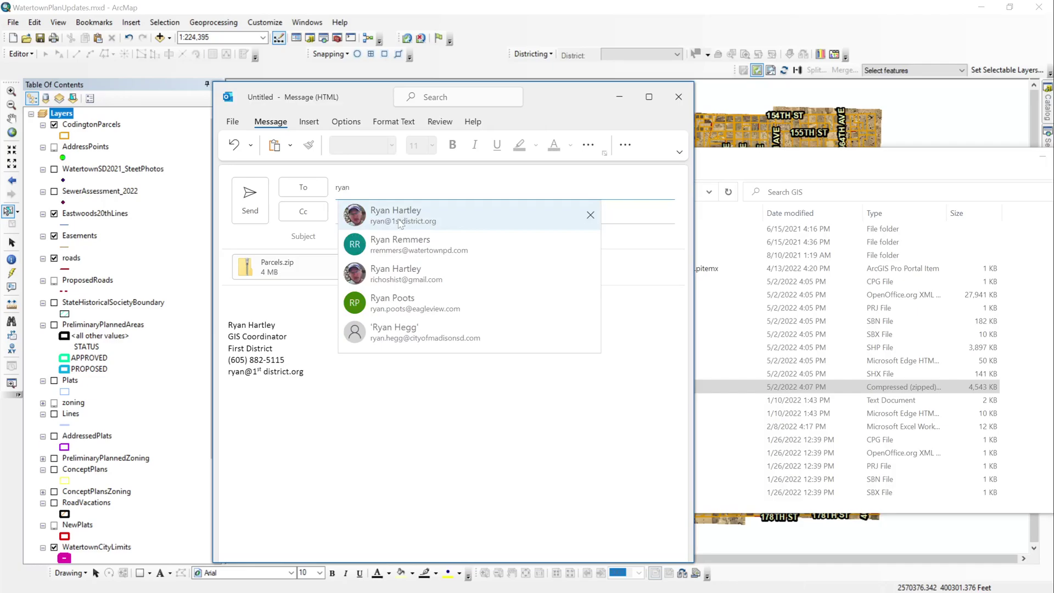
{"action": "key", "text": "Tab"}
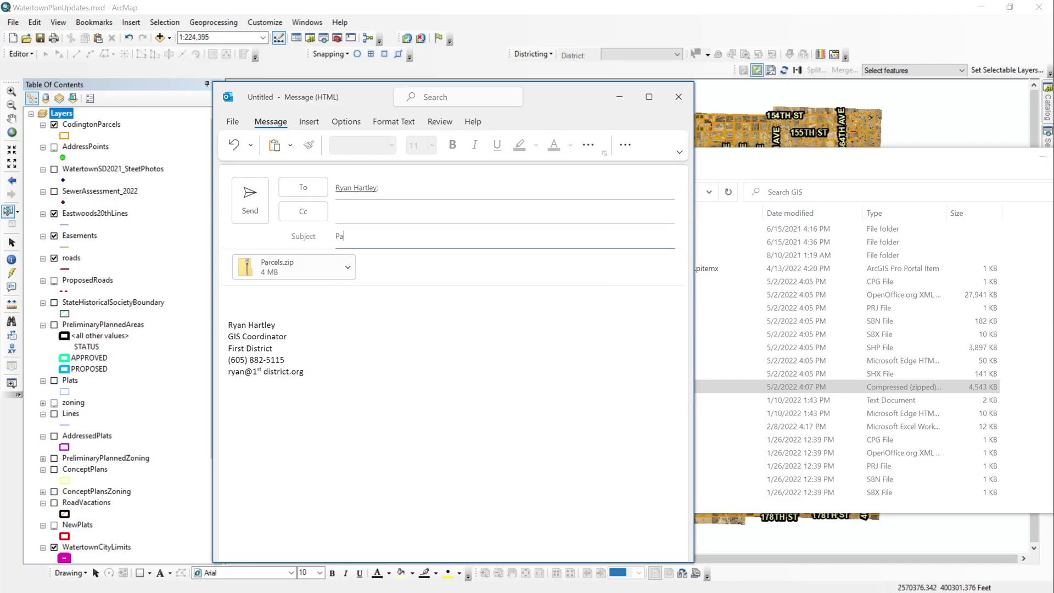
{"action": "type", "text": "Parcels"}
{"action": "key", "text": "Tab"}
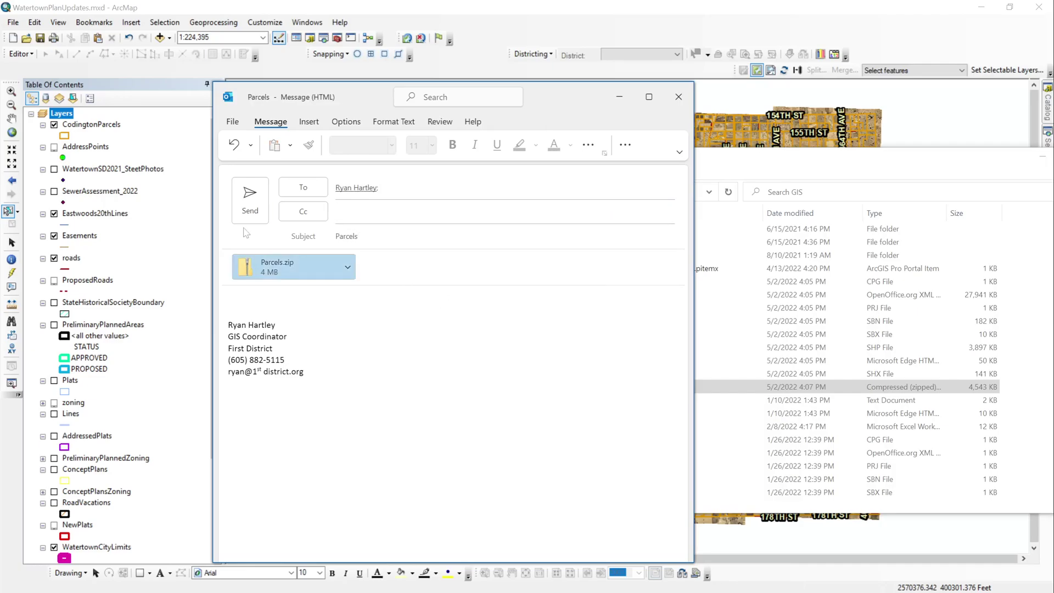
{"action": "left_click", "coordinate": [248, 194]}
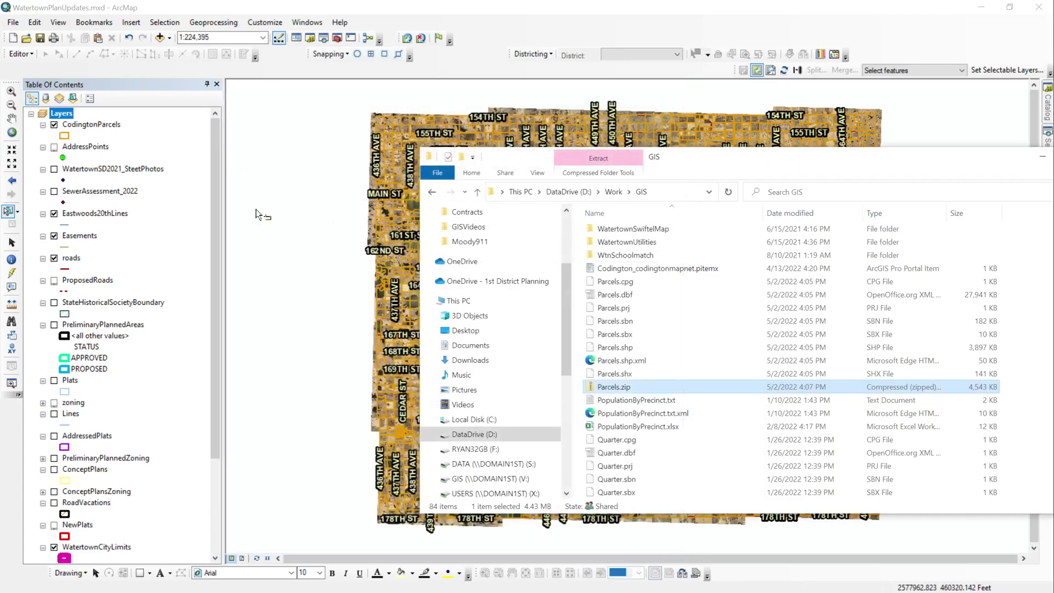